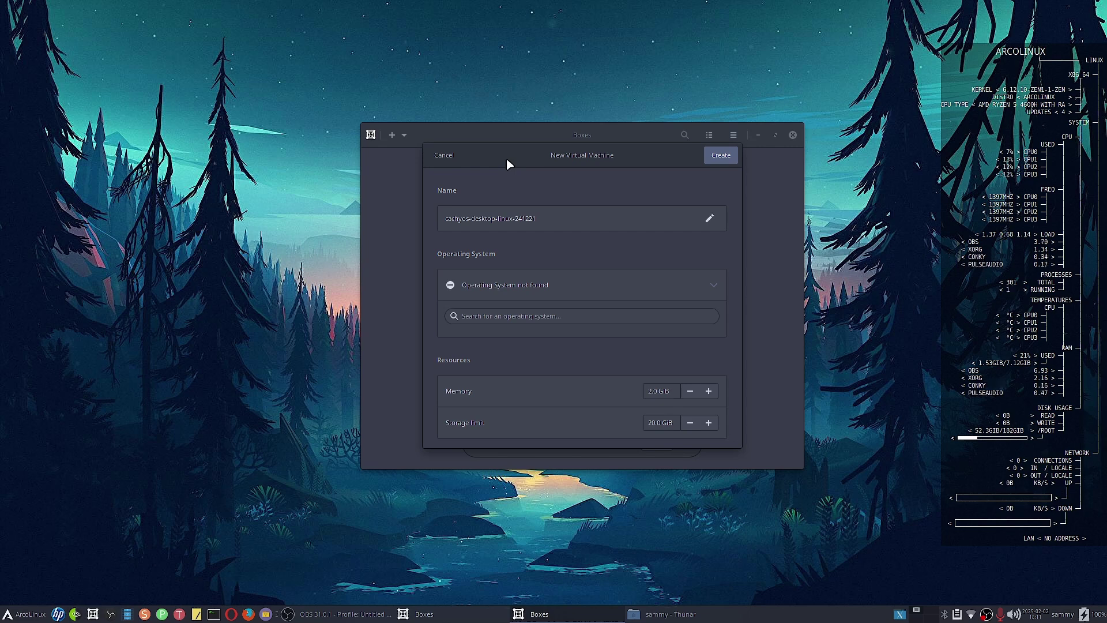
# Search 'arch' and pick Arch Linux as the guest operating system.
pyautogui.click(492, 318)
pyautogui.write('arch')
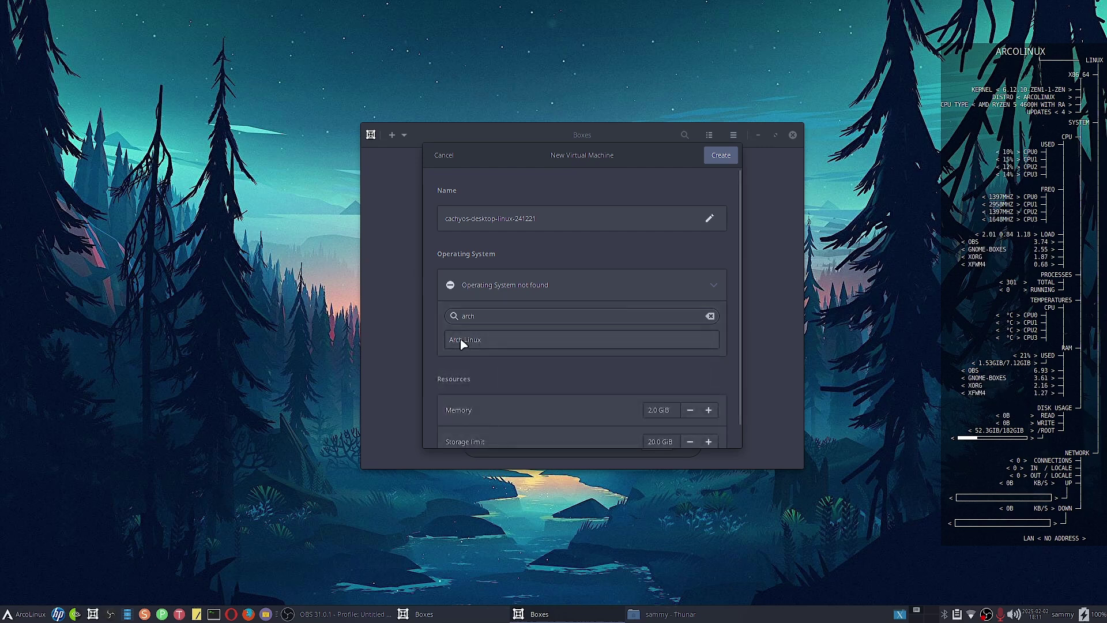
pyautogui.click(461, 344)
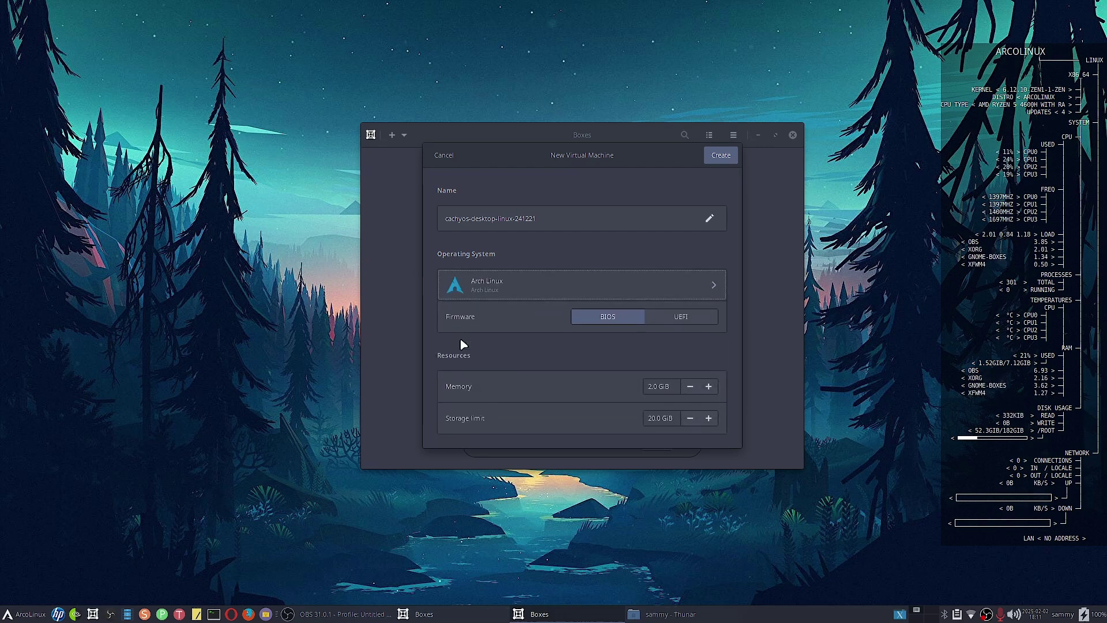
# Set UEFI firmware and a 35 GiB storage limit, then create the VM.
pyautogui.click(698, 321)
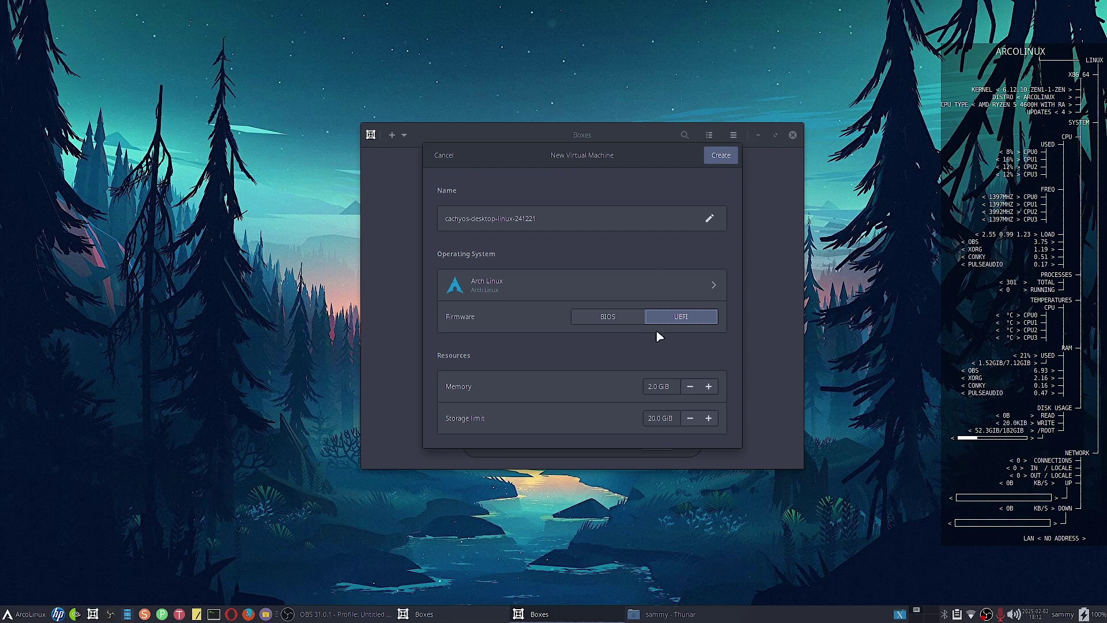
pyautogui.scroll(2, 643, 388)
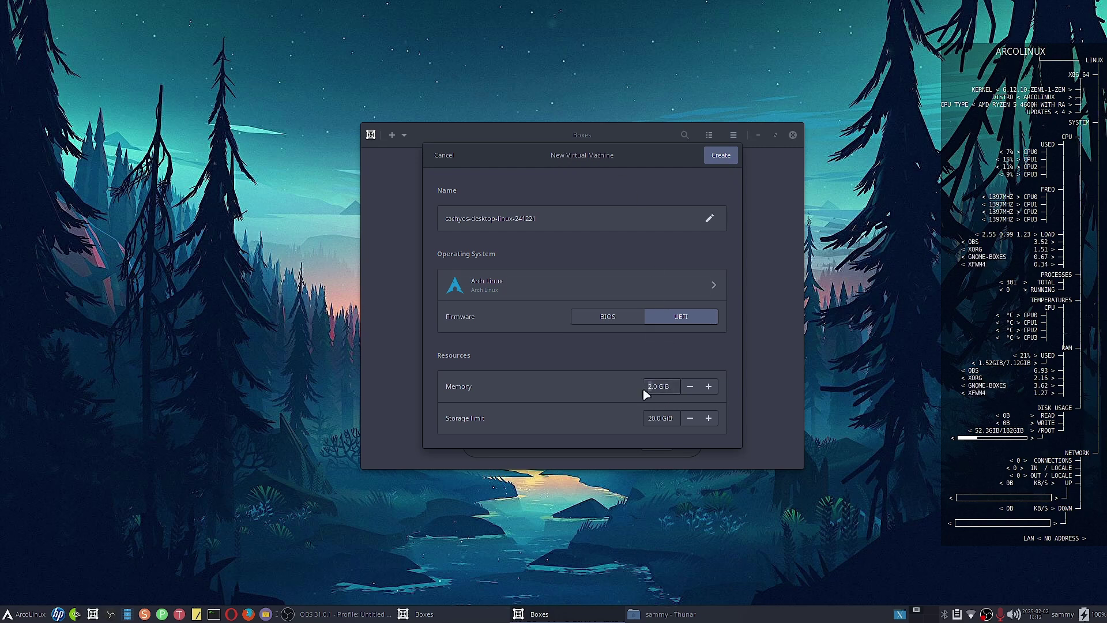
pyautogui.doubleClick(651, 418)
pyautogui.write('35')
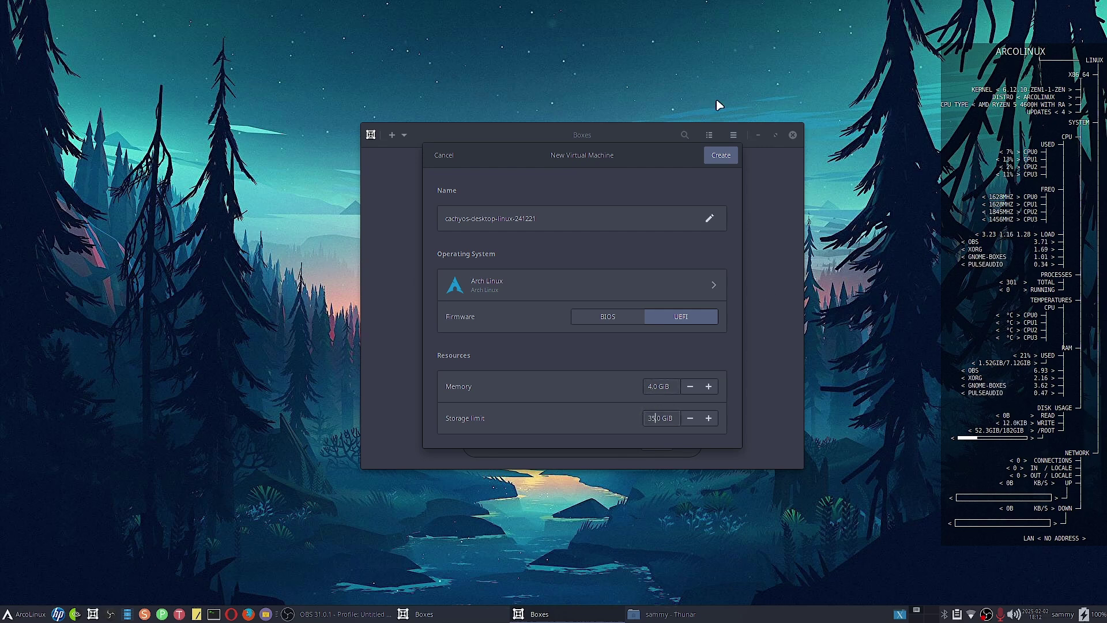
pyautogui.click(717, 159)
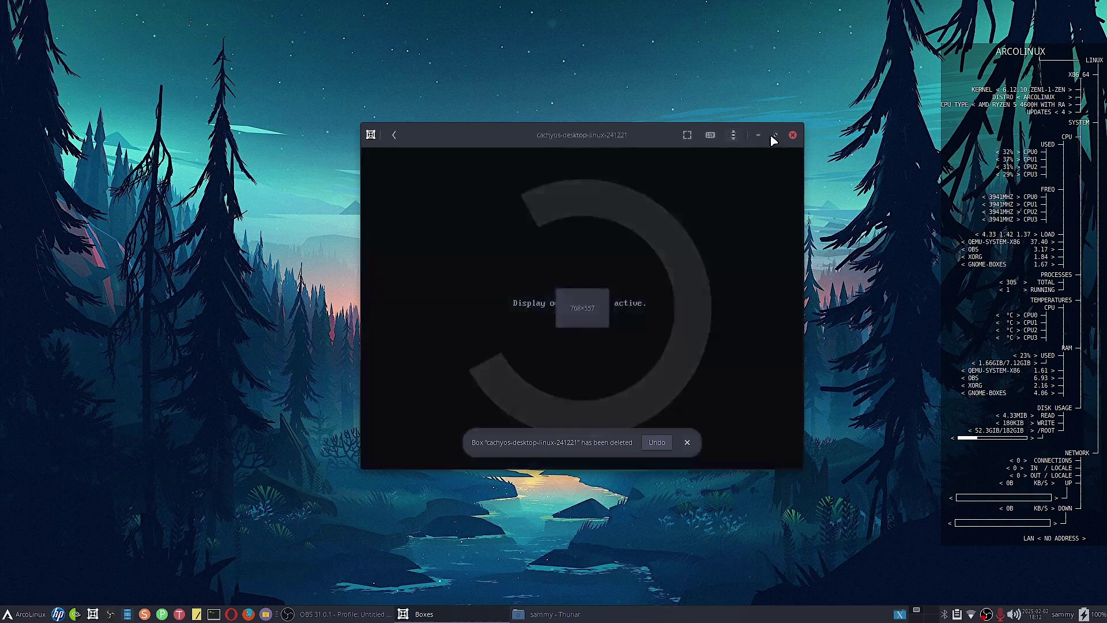
# Make the VM window fullscreen, dismiss the deletion notice, and focus the VM to boot it.
pyautogui.click(776, 137)
pyautogui.click(991, 13)
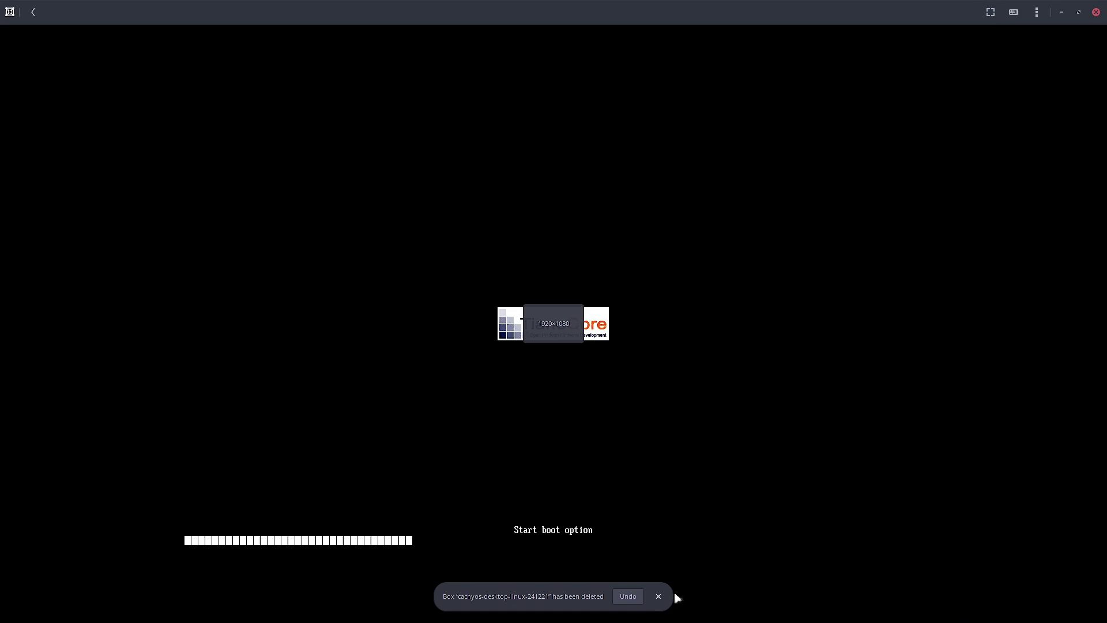
pyautogui.click(658, 596)
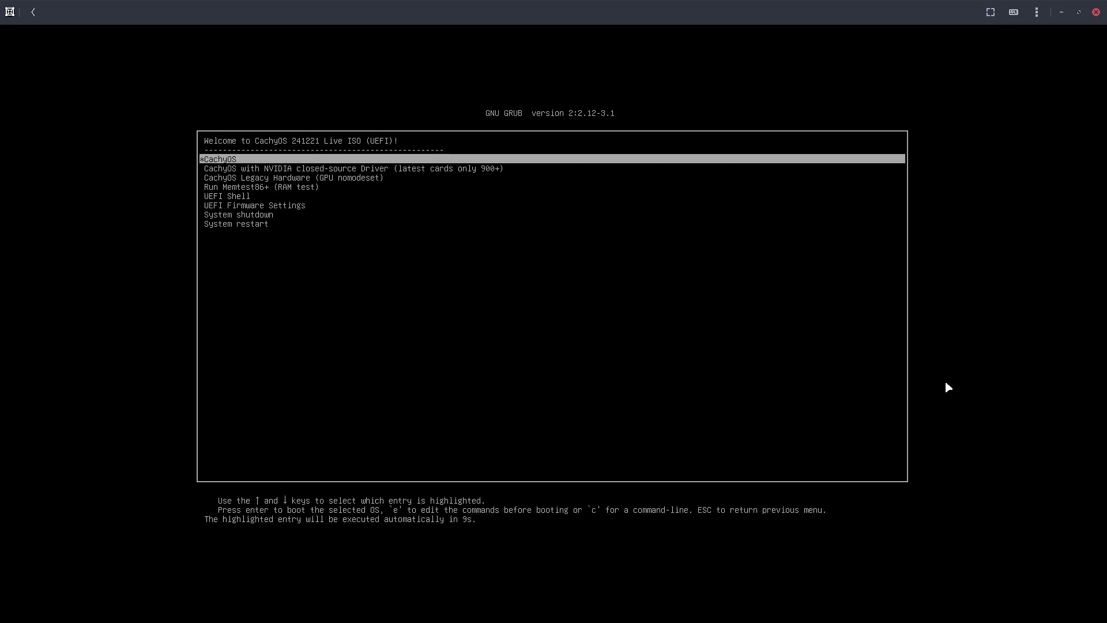
pyautogui.click(619, 158)
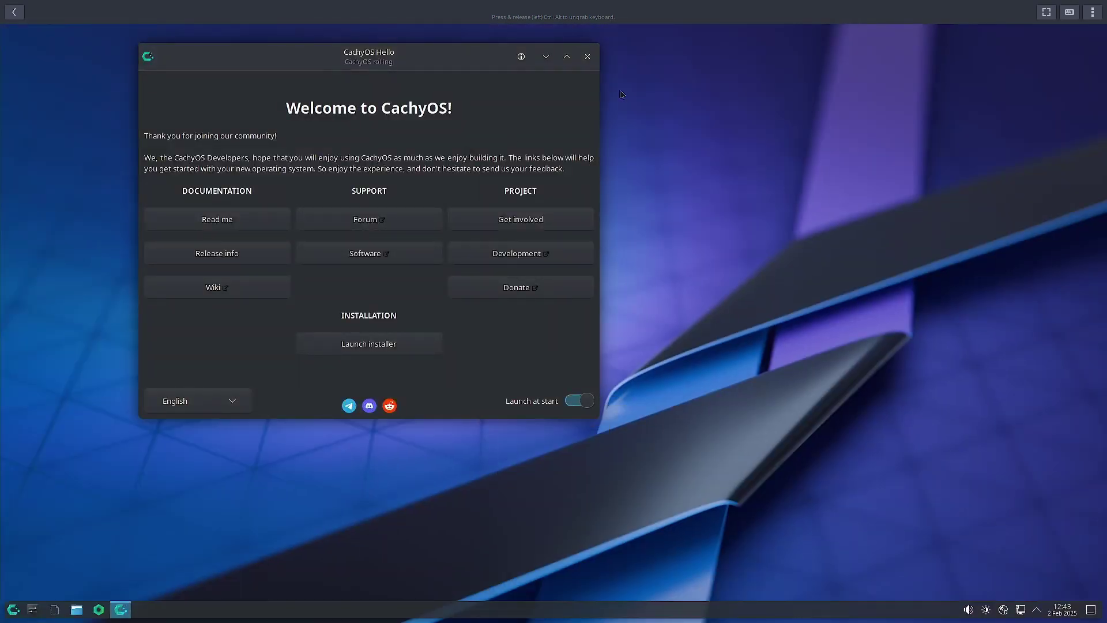
# Move CachyOS Hello aside and launch the installer with the AI SDK / Refind bootloader.
pyautogui.moveTo(373, 62); pyautogui.dragTo(486, 81)
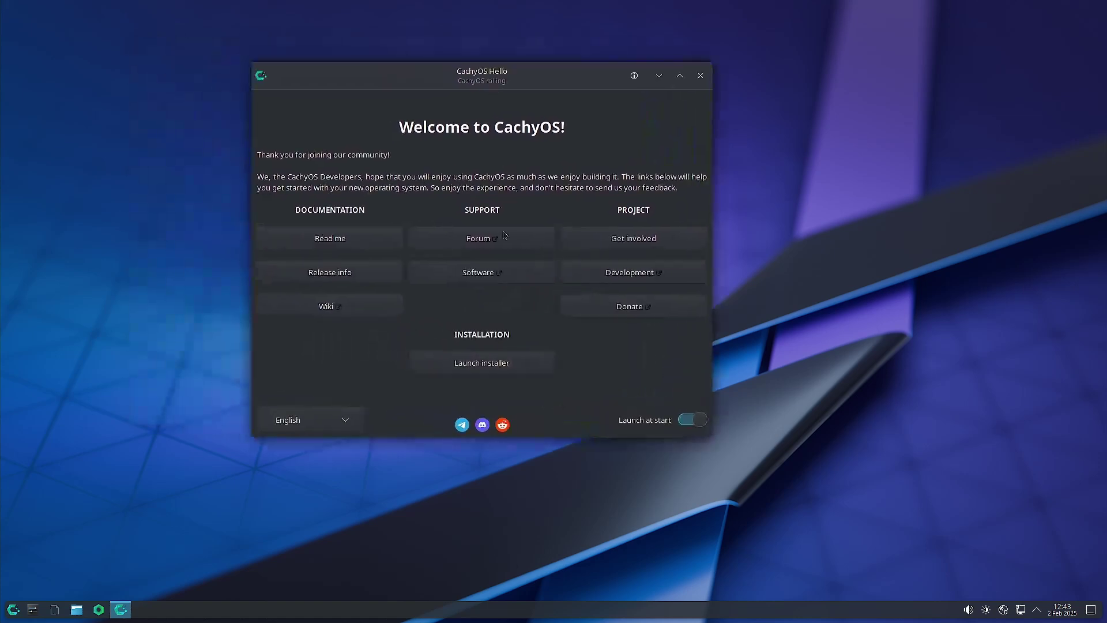
pyautogui.click(480, 365)
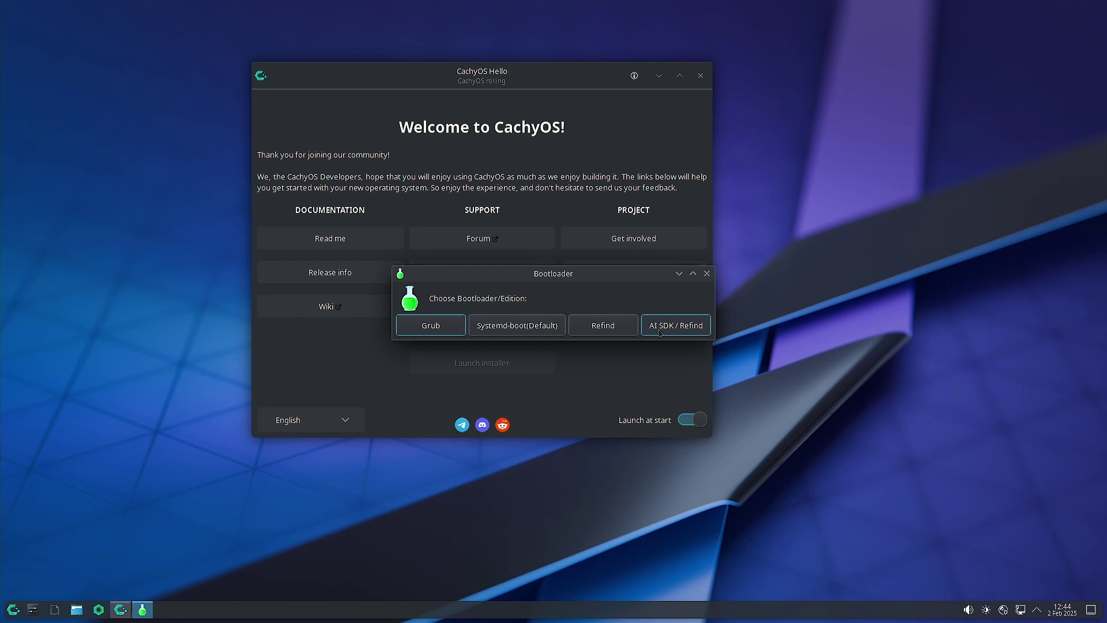
pyautogui.click(659, 332)
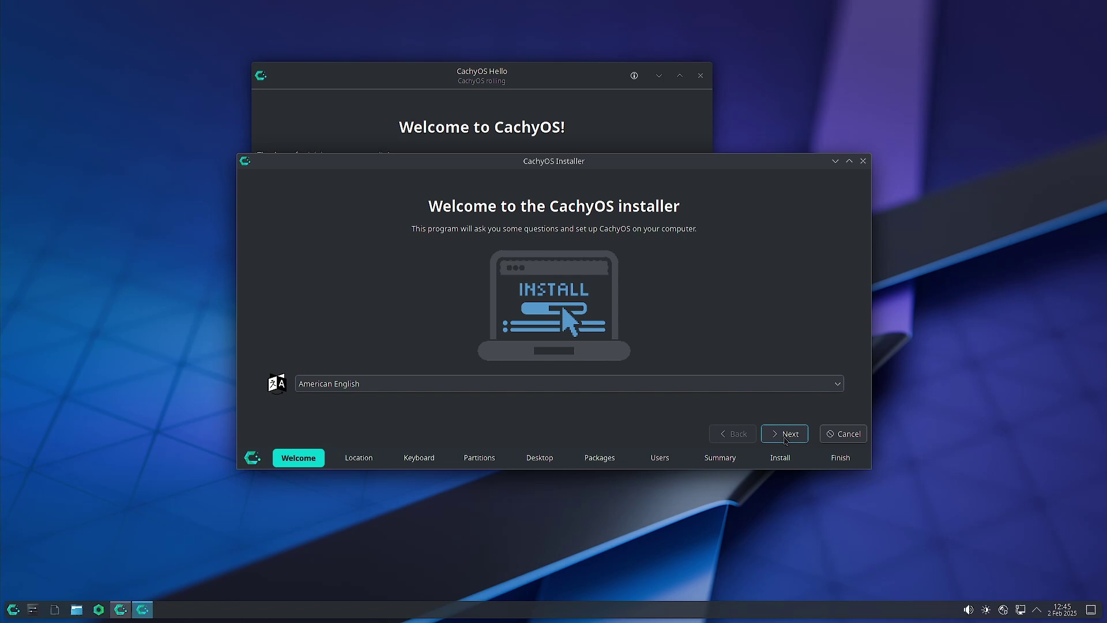
# Pass Welcome and Location, then choose the Indian layout with the English (India, with rupee) variant.
pyautogui.click(784, 439)
pyautogui.click(785, 456)
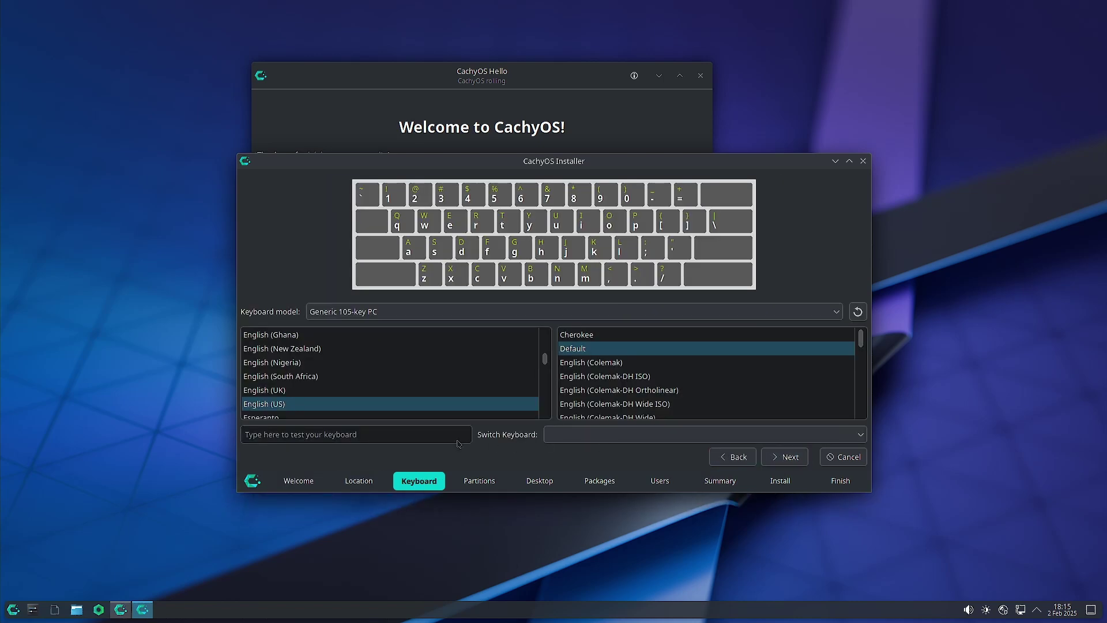
pyautogui.scroll(-8, 357, 391)
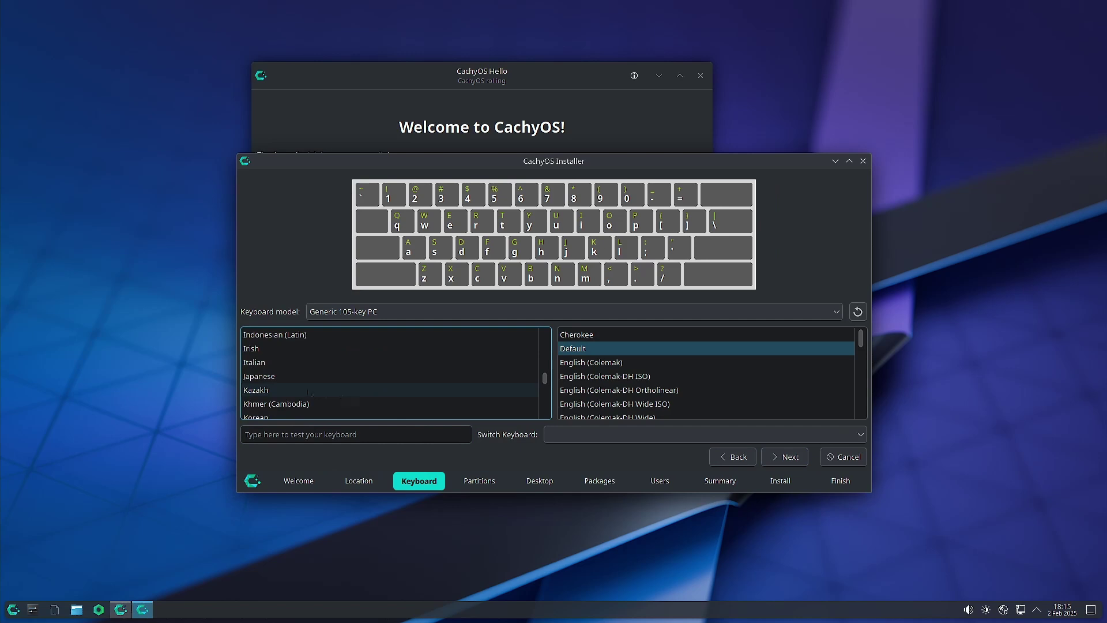
pyautogui.scroll(1, 268, 372)
pyautogui.click(266, 363)
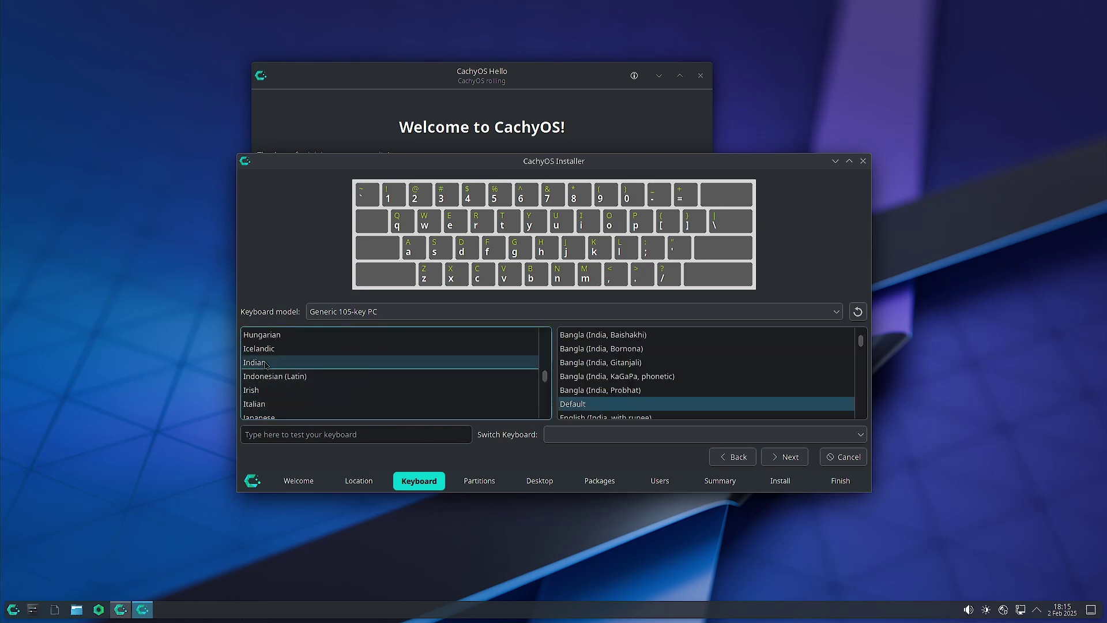
pyautogui.scroll(-2, 663, 375)
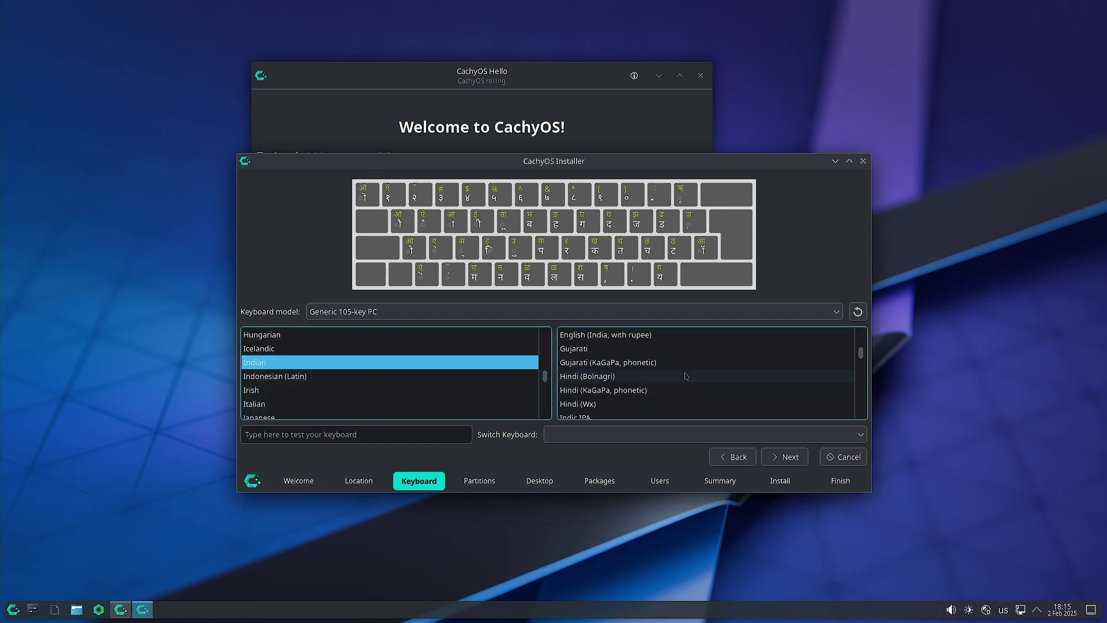
pyautogui.click(641, 338)
# Choose Erase disk with the bcachefs filesystem and continue to the Desktop page.
pyautogui.click(777, 457)
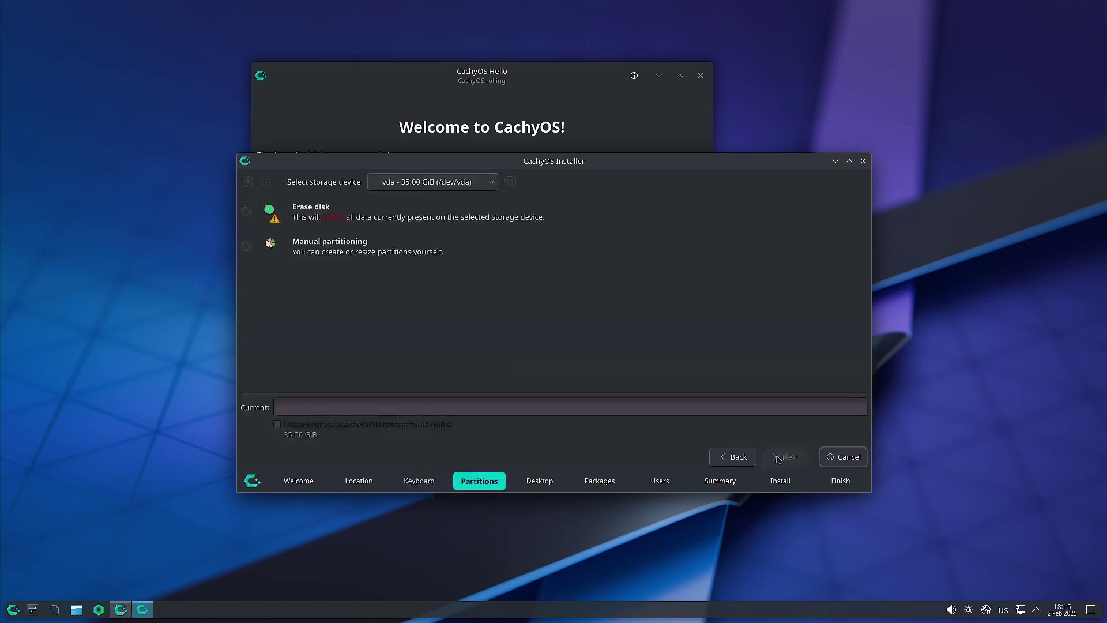
pyautogui.click(246, 211)
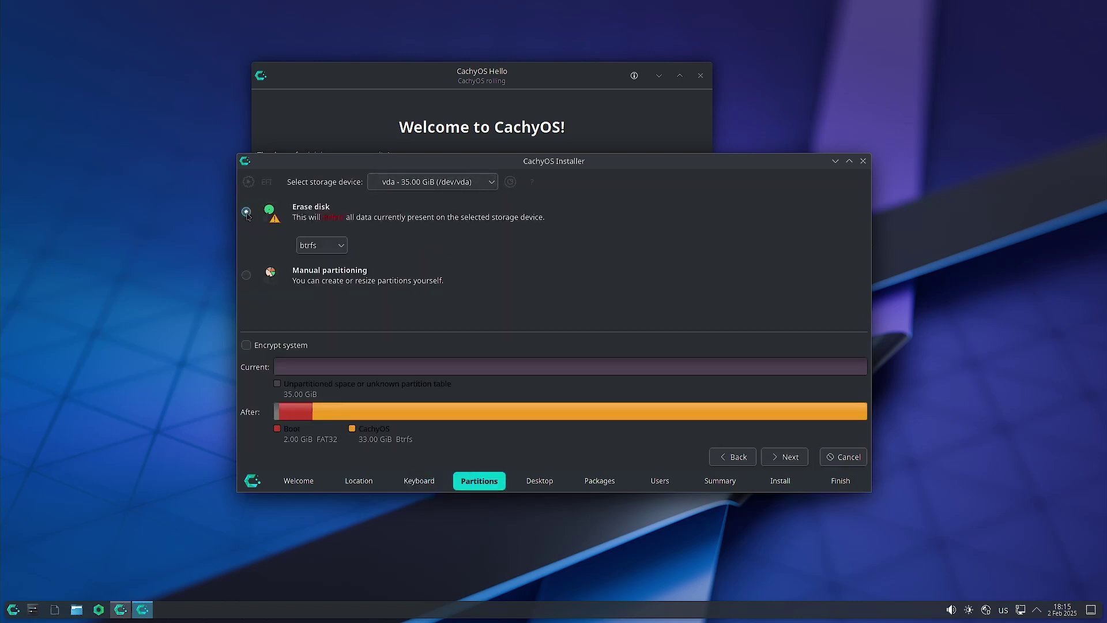
pyautogui.click(339, 251)
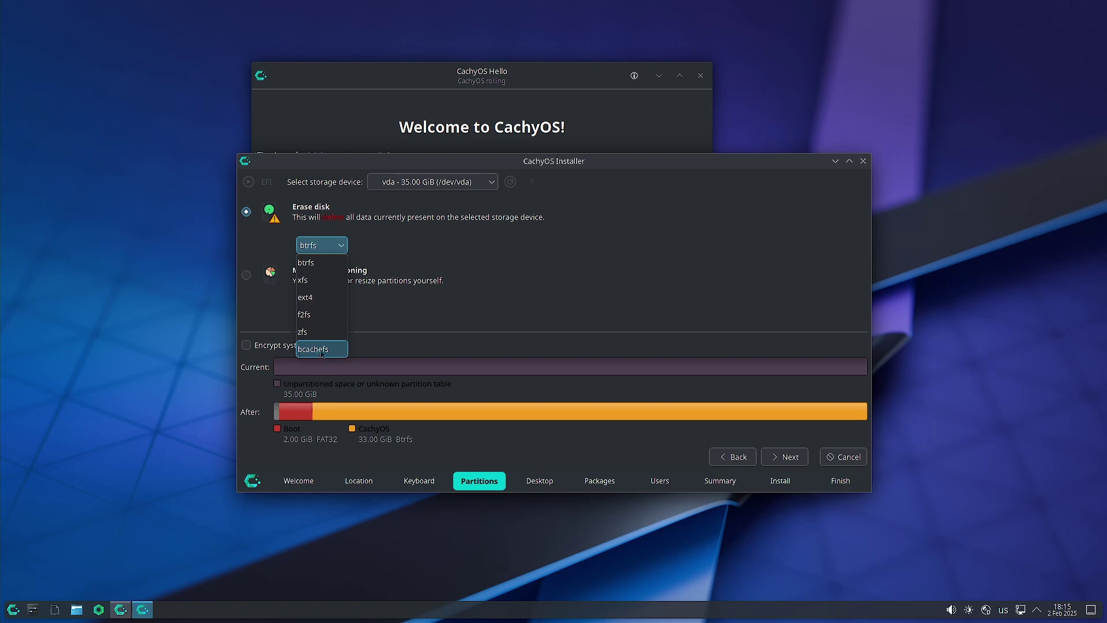
pyautogui.click(300, 353)
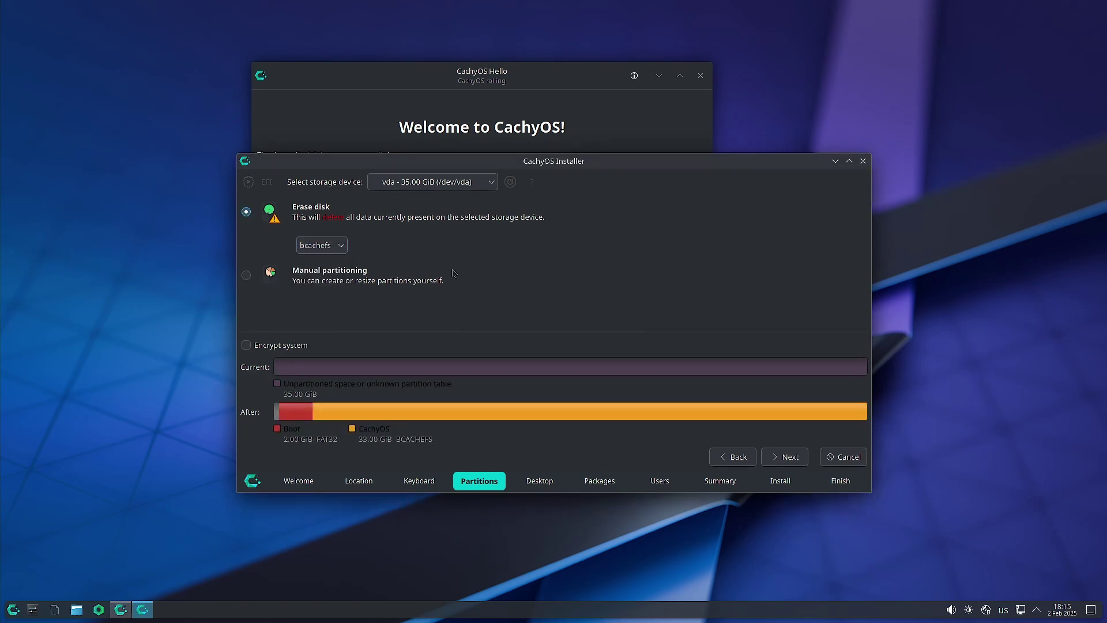
pyautogui.click(787, 459)
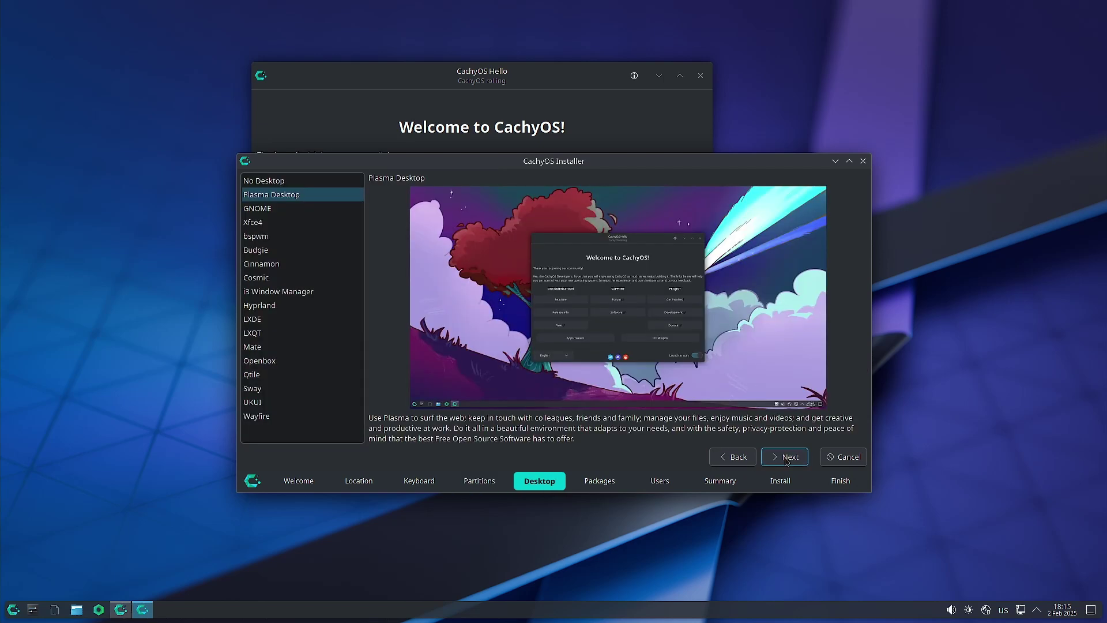
# Revisit Partitions, select Cinnamon as the desktop, and continue to the Packages page.
pyautogui.click(733, 457)
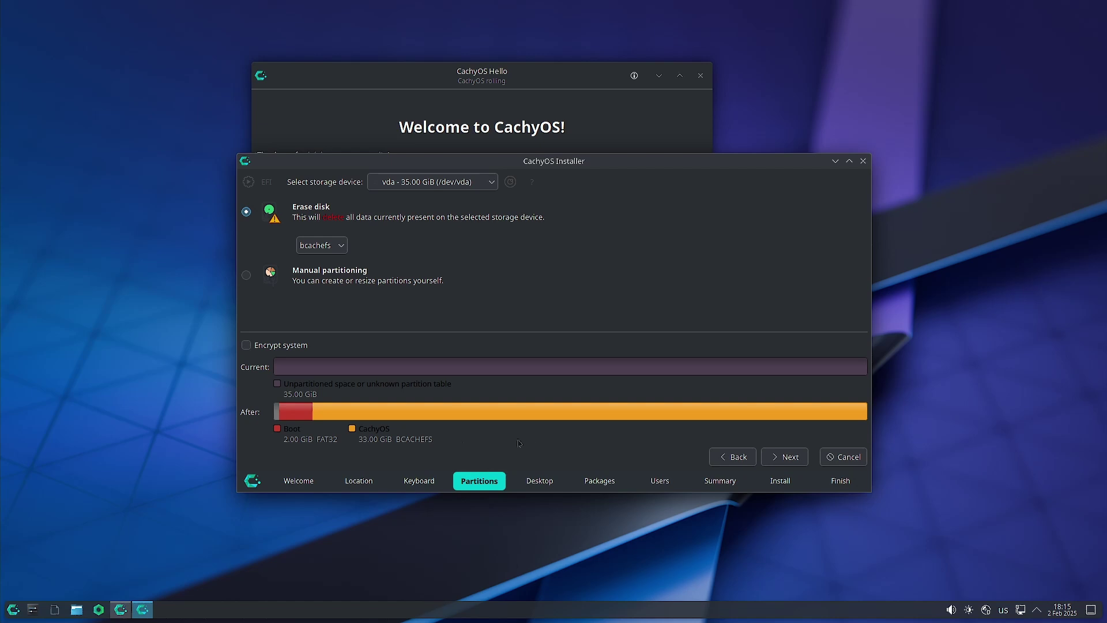
pyautogui.click(789, 460)
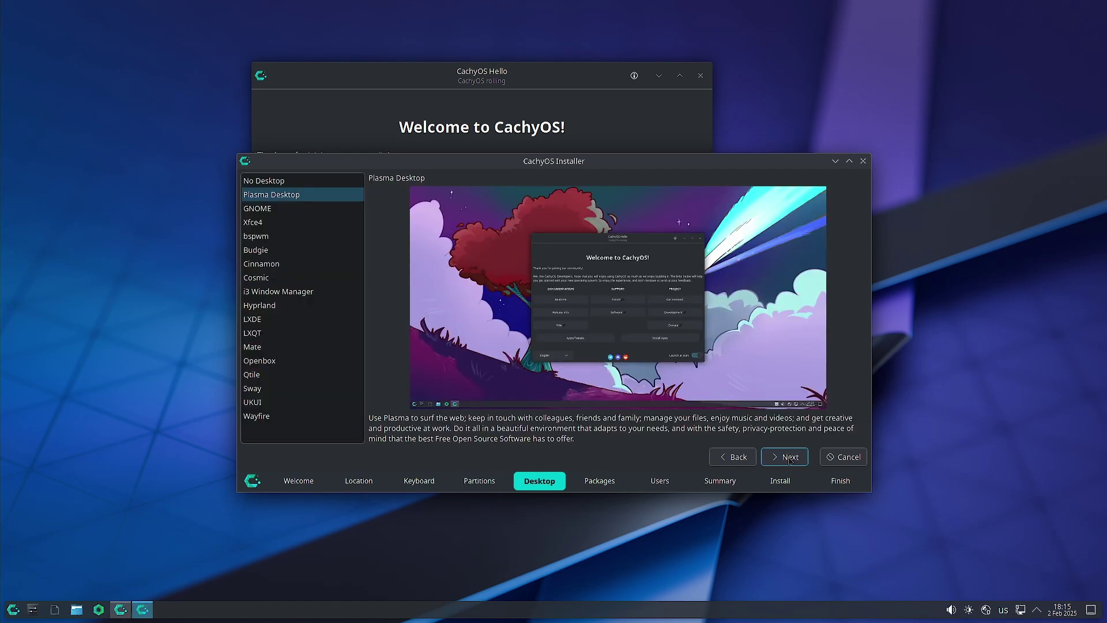
pyautogui.click(283, 267)
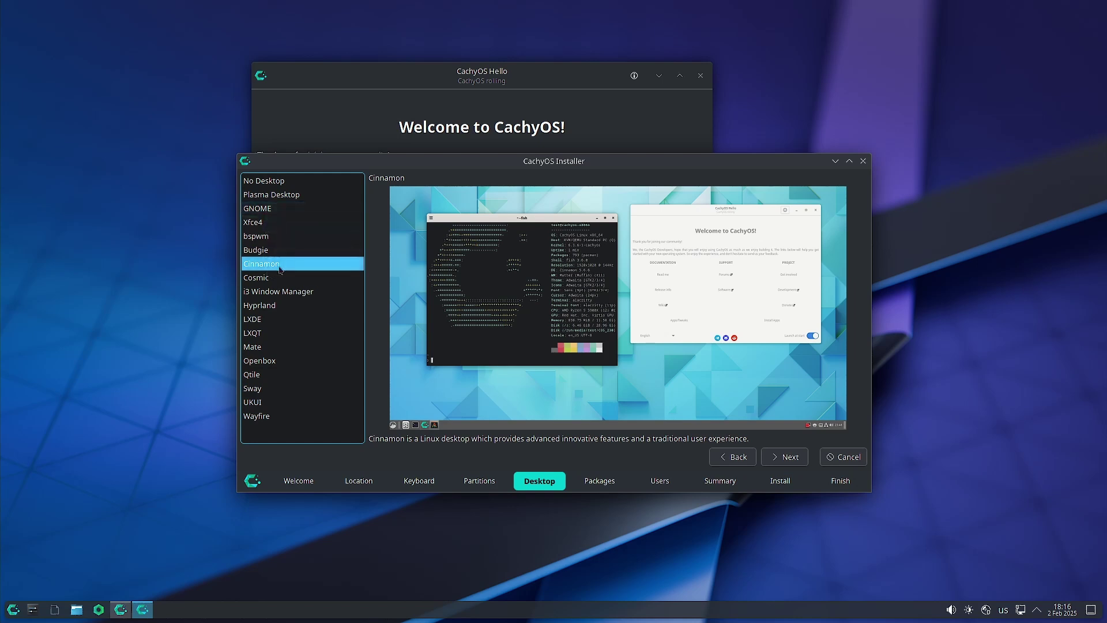
pyautogui.click(790, 458)
# Tick Support for HP Printer/Scanner in the additional packages list.
pyautogui.scroll(-4, 260, 335)
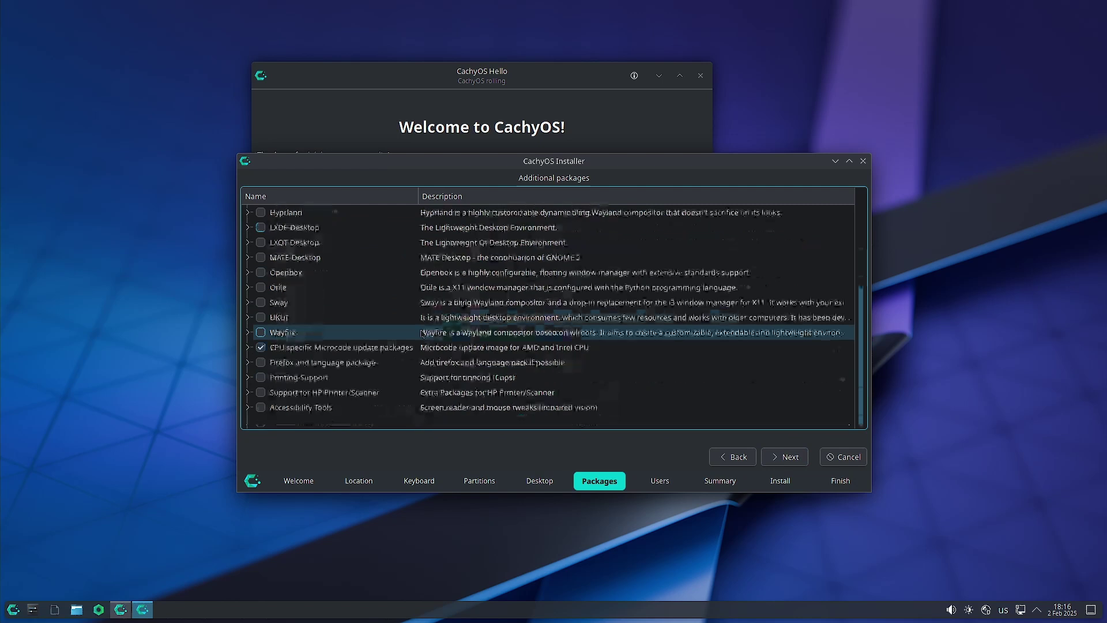
pyautogui.click(260, 392)
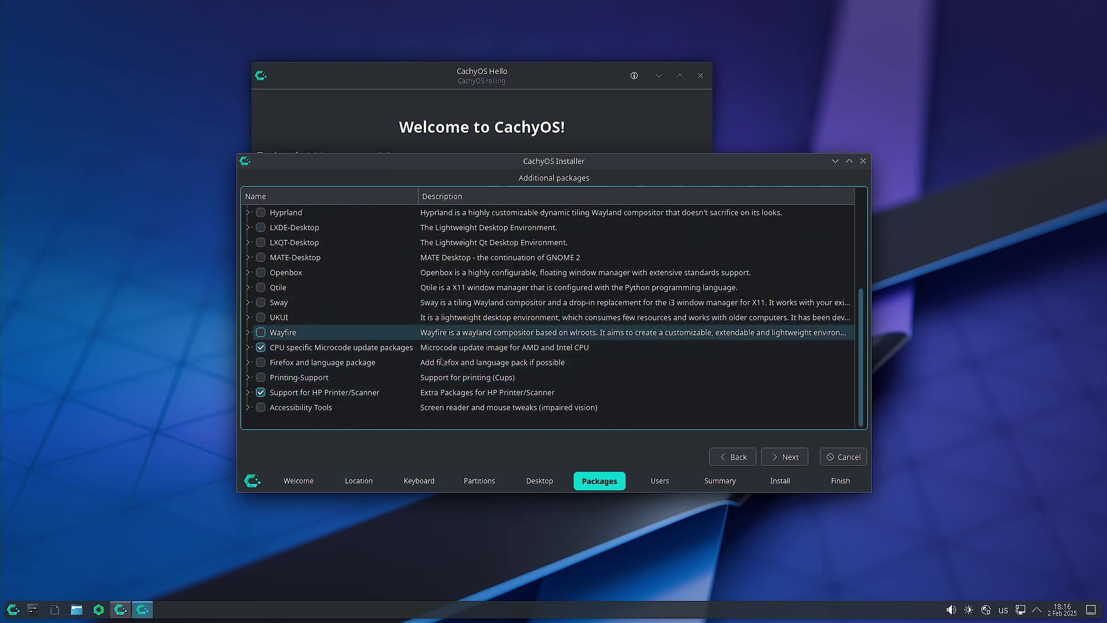
pyautogui.scroll(5, 308, 317)
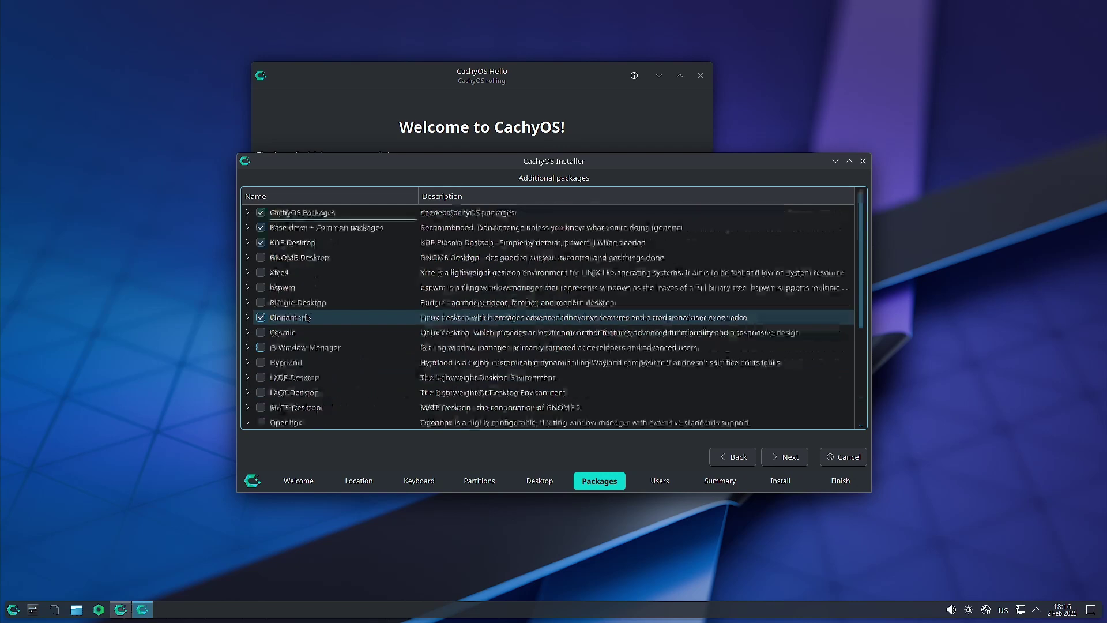
# Inspect the Base-devel, CachyOS Packages and Accessibility Tools groups, then continue to Users.
pyautogui.click(249, 229)
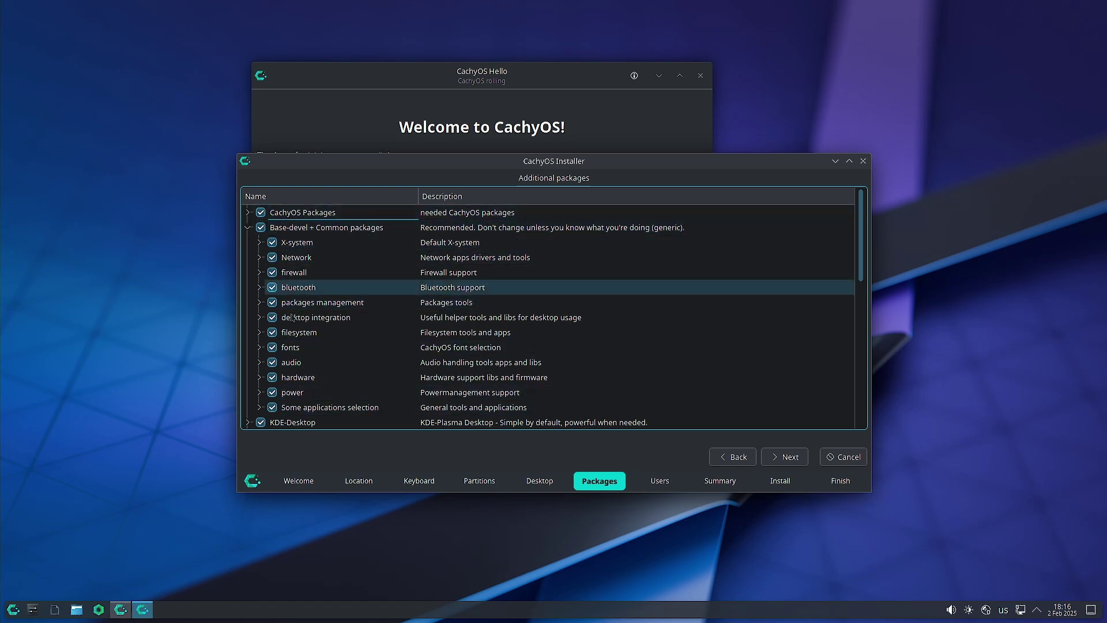
pyautogui.click(248, 215)
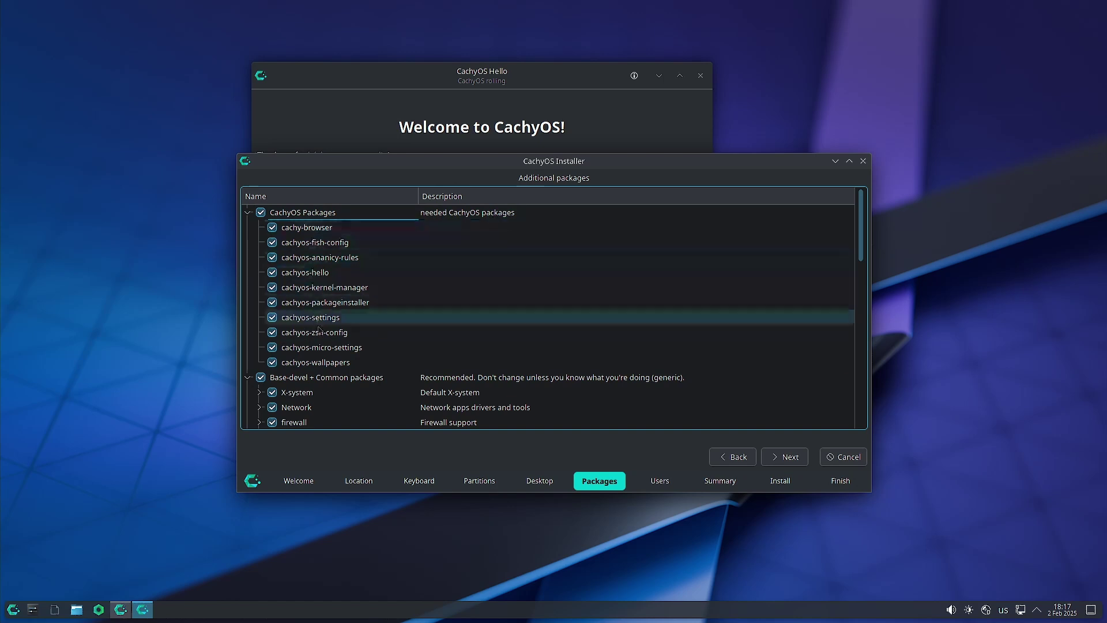
pyautogui.scroll(-15, 481, 354)
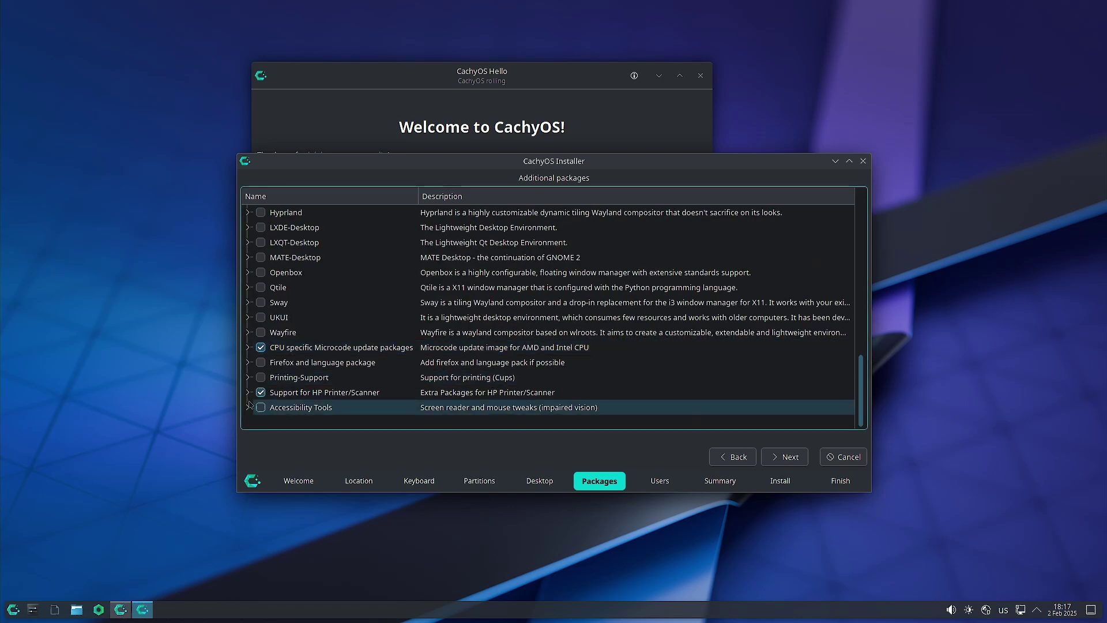
pyautogui.click(248, 407)
pyautogui.scroll(-1, 361, 392)
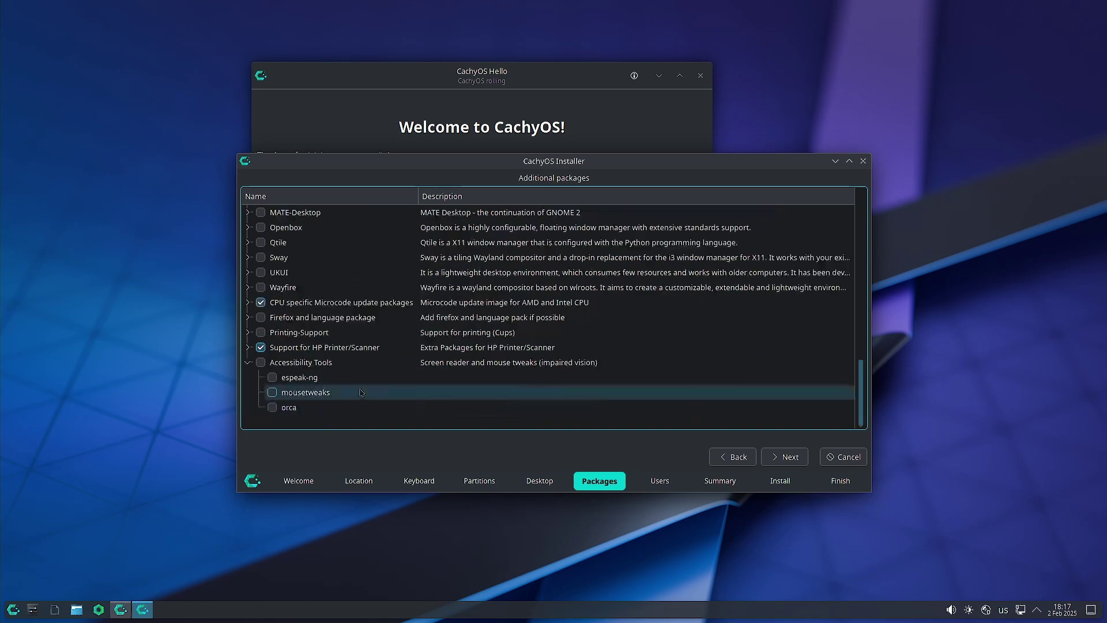
pyautogui.click(249, 363)
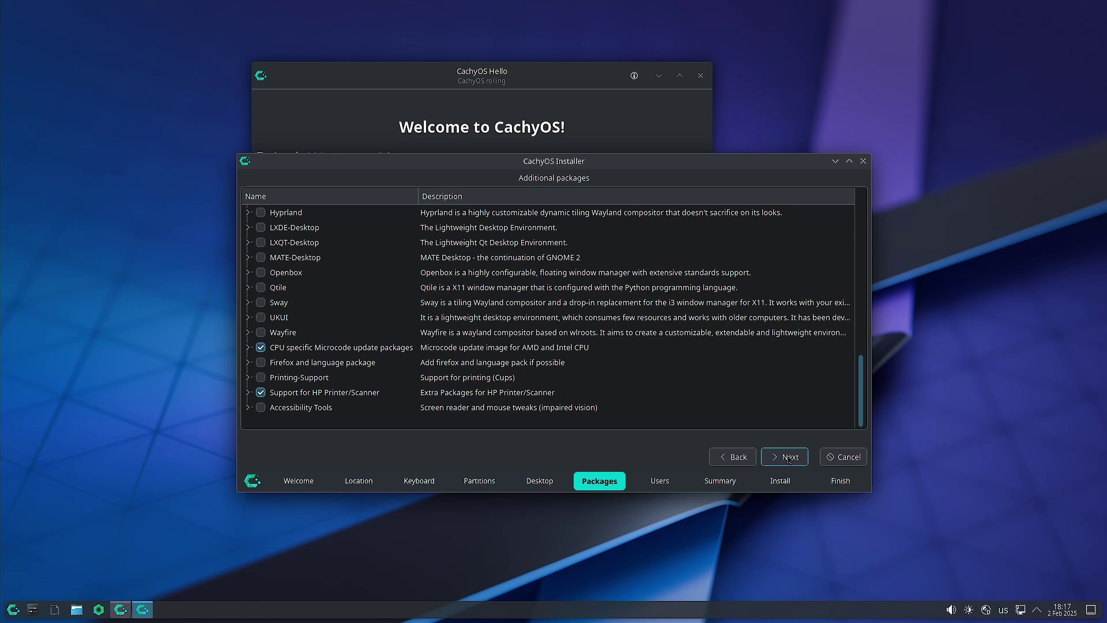
pyautogui.click(789, 458)
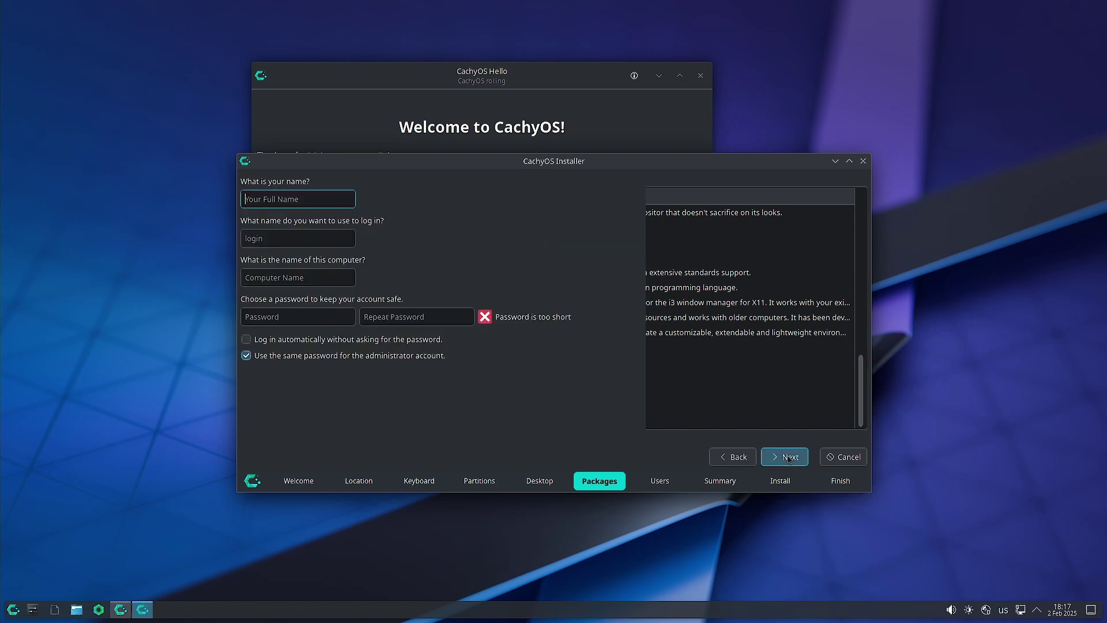
# Enter the user's full name, then step back through the pages to the Keyboard page.
pyautogui.write('sam')
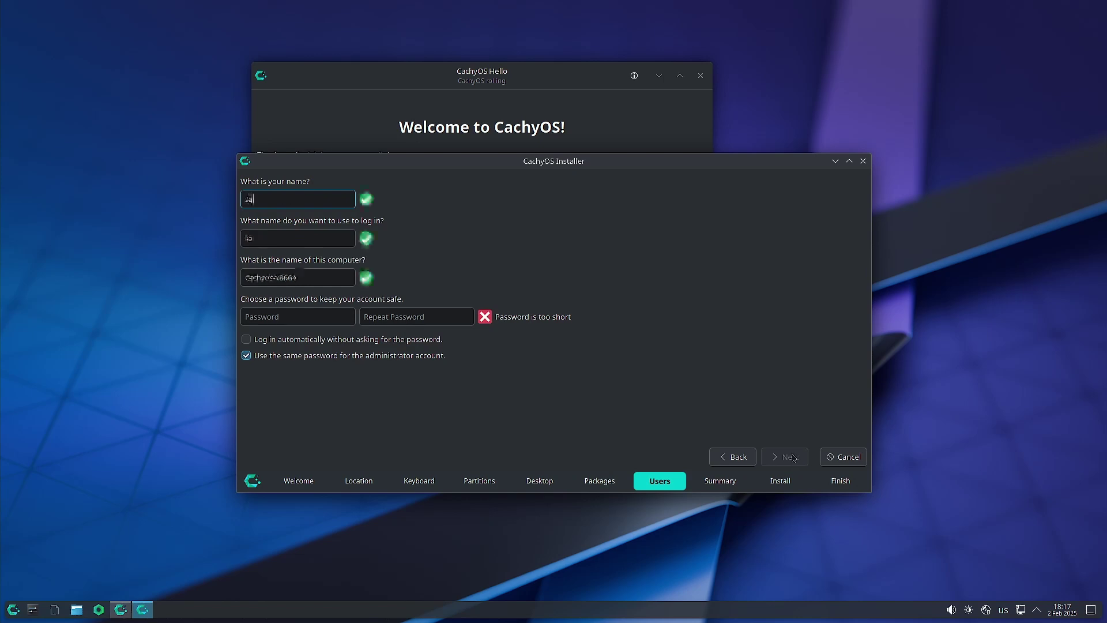
pyautogui.click(279, 317)
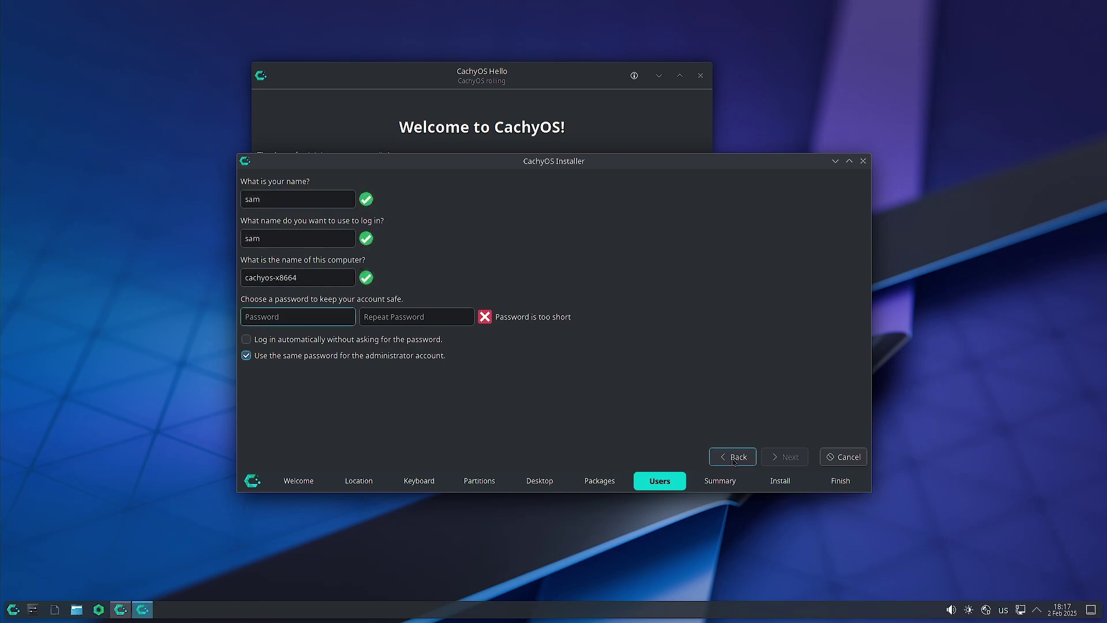
pyautogui.click(735, 461)
pyautogui.click(734, 461)
pyautogui.click(734, 462)
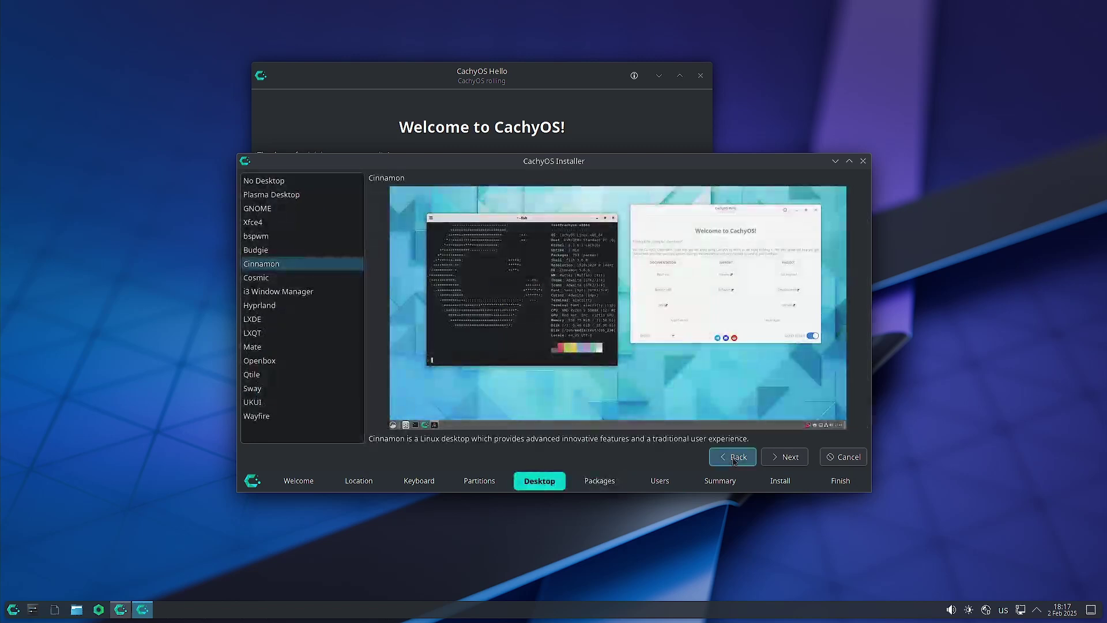
pyautogui.click(734, 461)
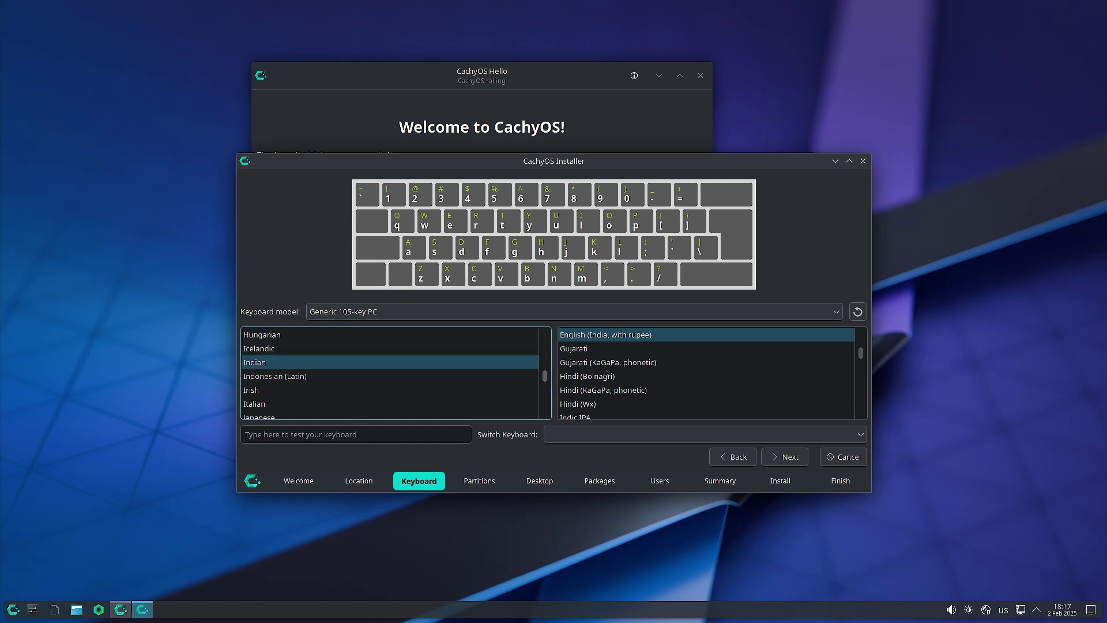
# Step forward through Partitions, Desktop and Packages back to the Users page.
pyautogui.click(797, 460)
pyautogui.click(797, 460)
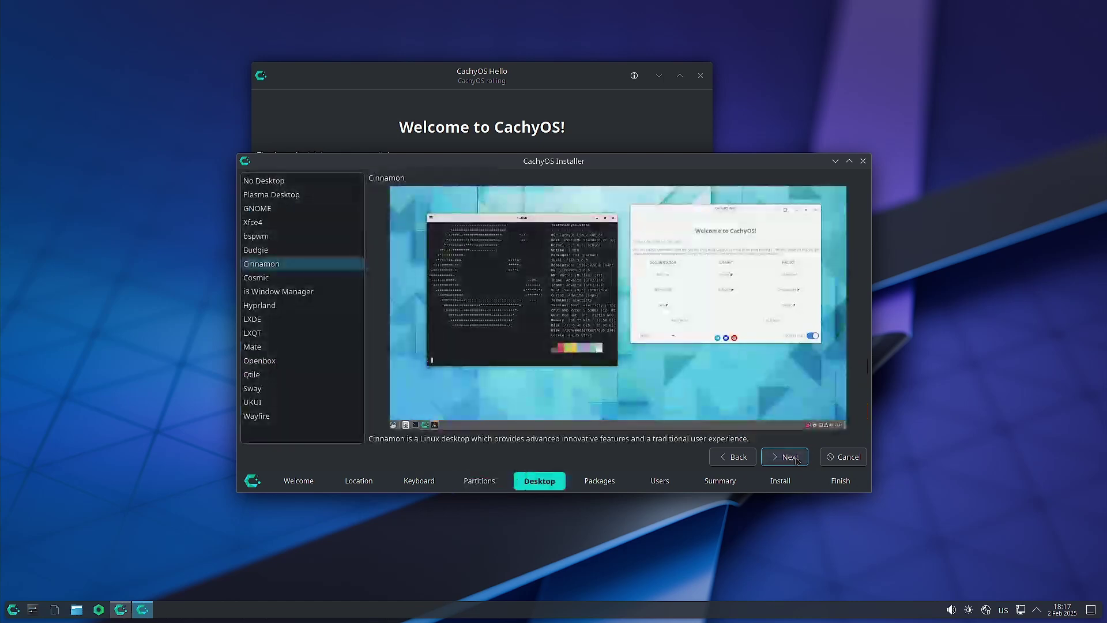
pyautogui.click(797, 460)
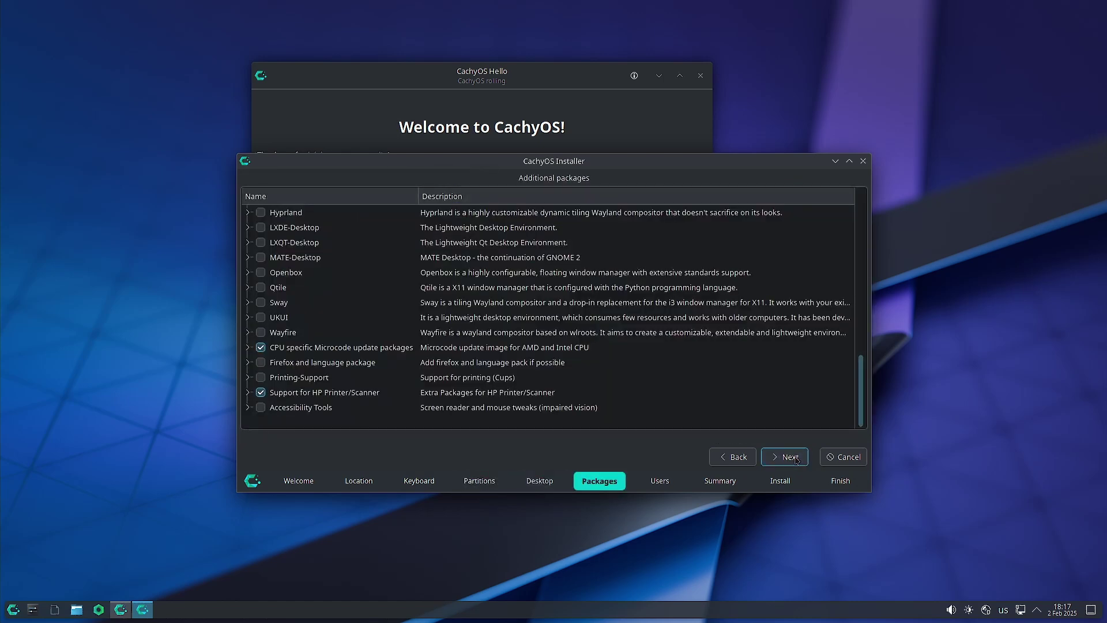
pyautogui.click(797, 460)
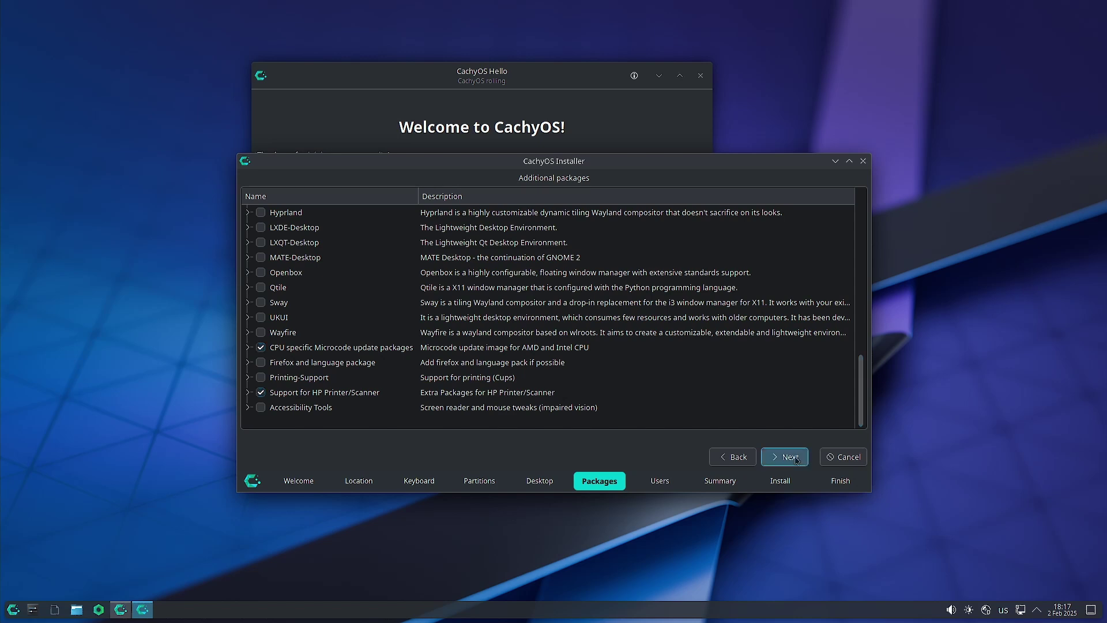
# Enter the account password in both password fields and open the Summary page.
pyautogui.click(289, 317)
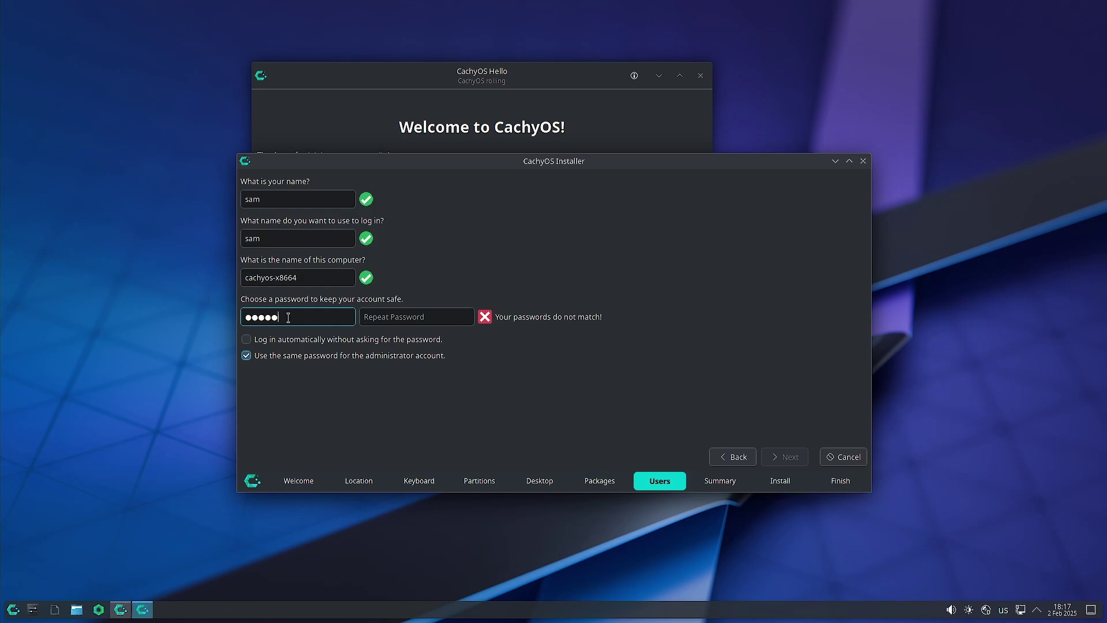
pyautogui.click(375, 315)
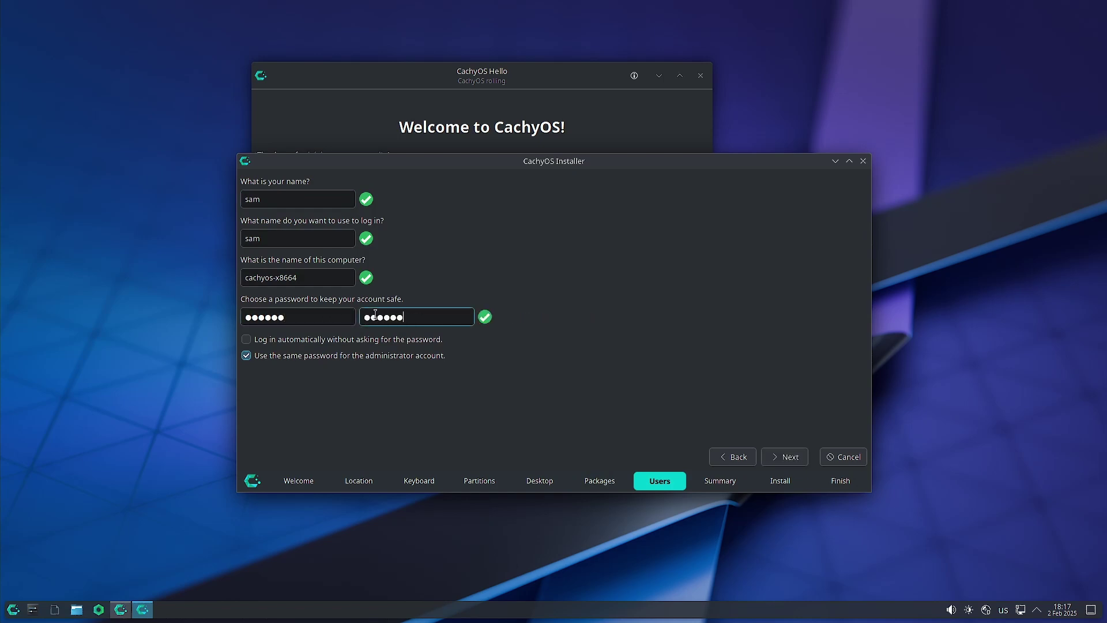
pyautogui.click(799, 458)
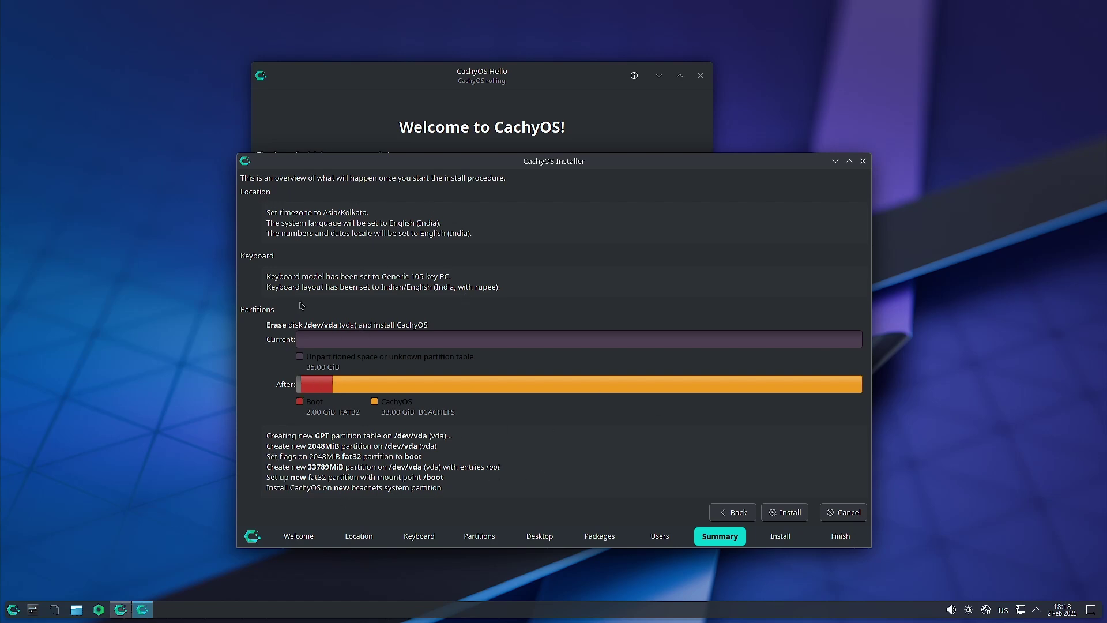
# Start the installation and confirm the disk changes with Install Now.
pyautogui.click(786, 512)
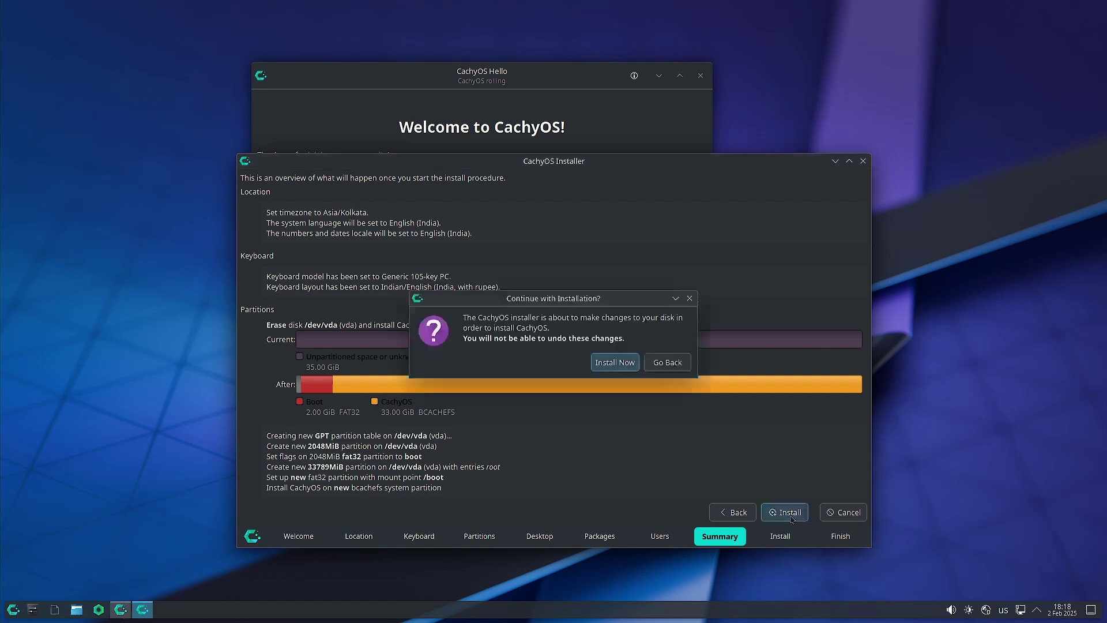
pyautogui.click(615, 362)
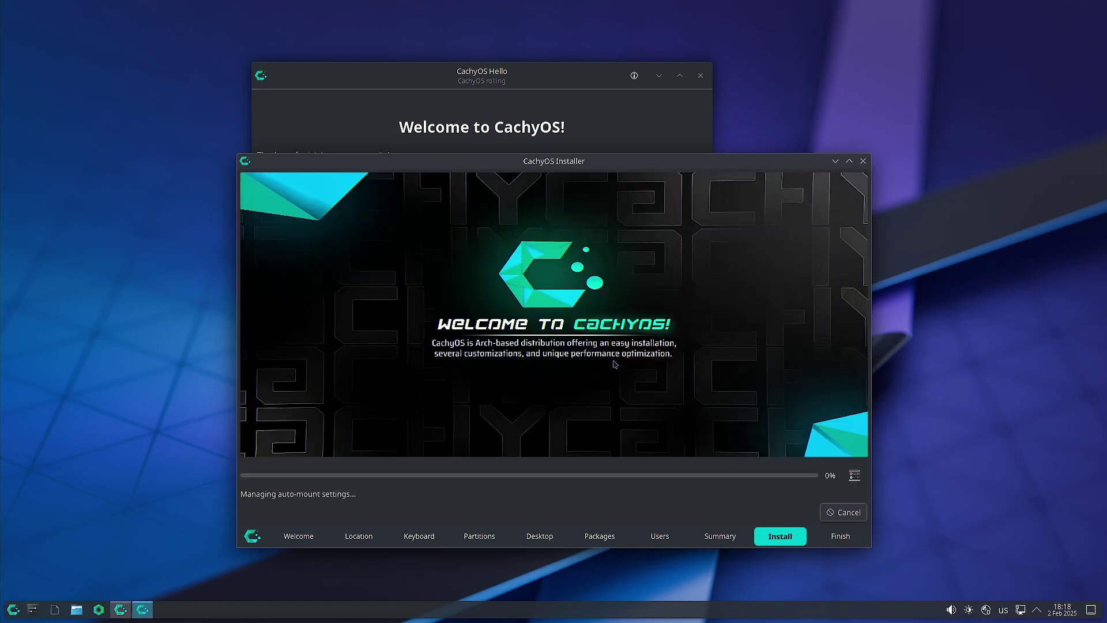